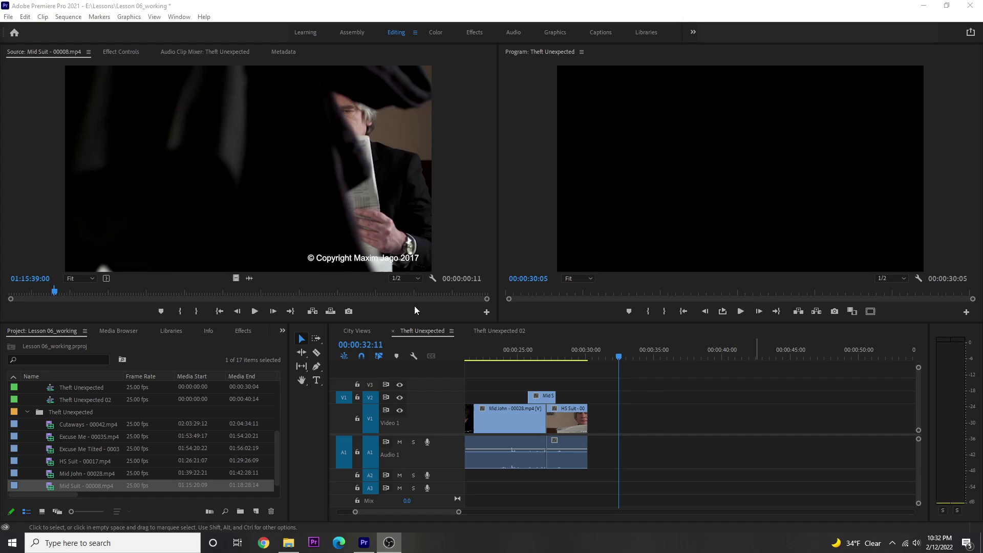
Switch the timeline to the Theft Unexpected 02 sequence and bring its opening clips into view
left_click(500, 332)
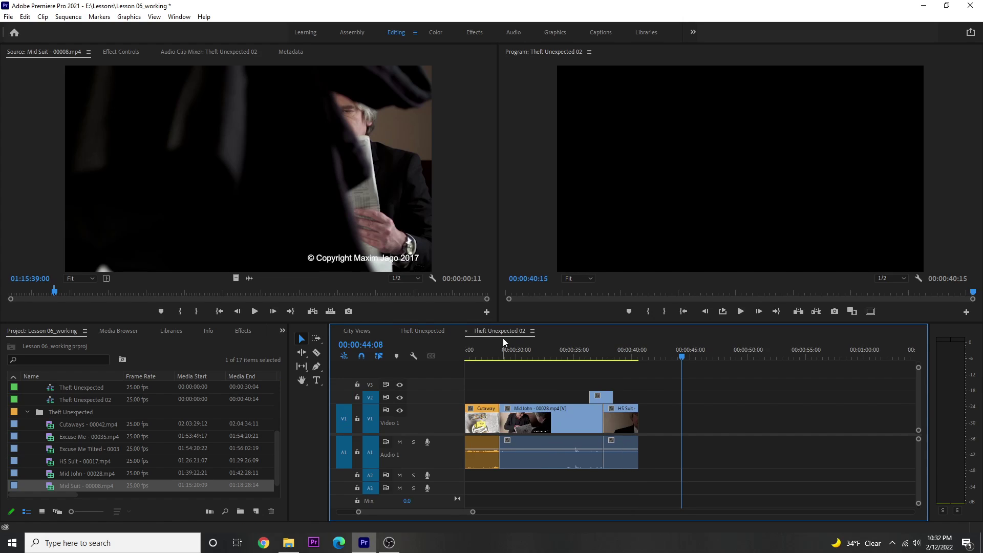
scroll(570, 401, "up", 10)
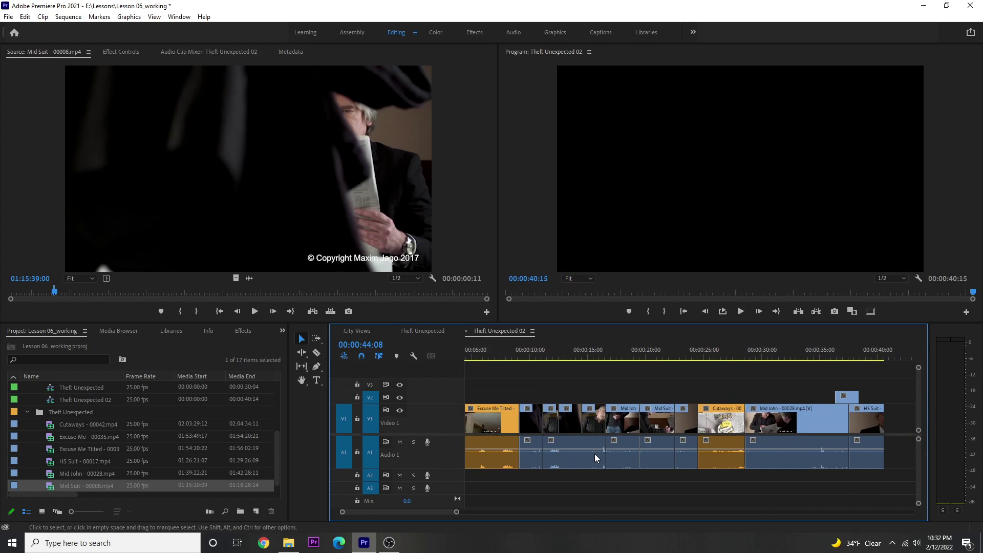
scroll(595, 454, "up", 3)
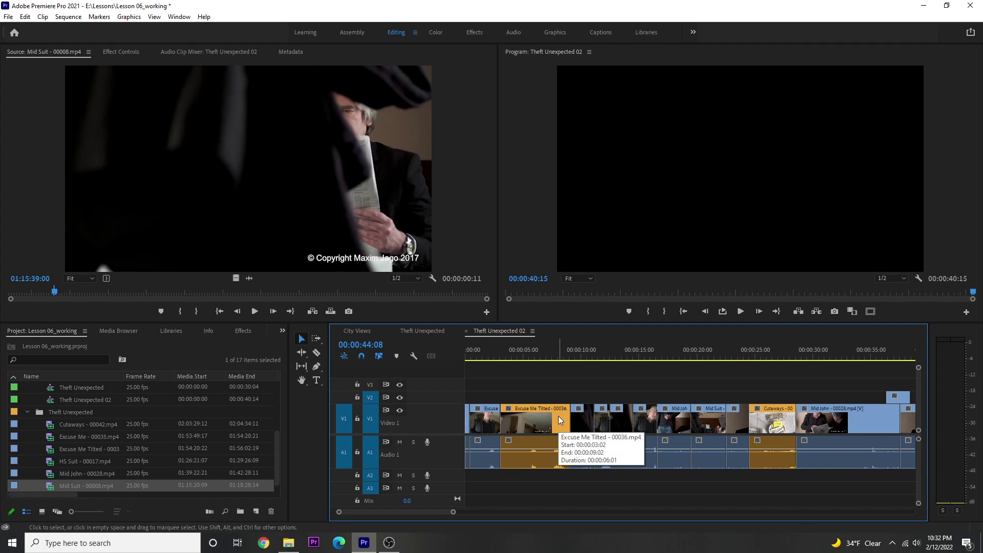
Mark in and out points around the Excuse Me Tilted - 00036.mp4 clip and lift the marked range out of the sequence
left_click(539, 352)
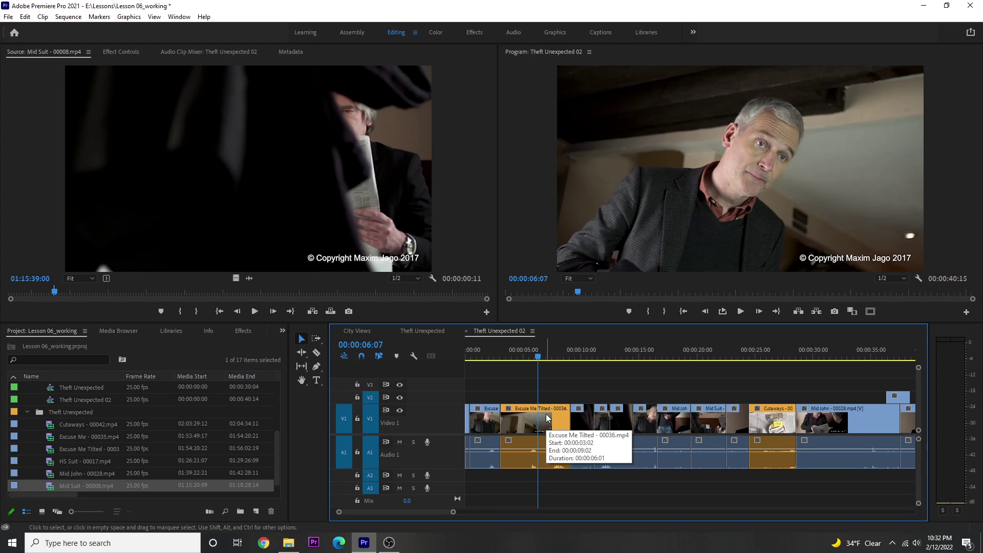
key("Up")
key("Down")
key("x")
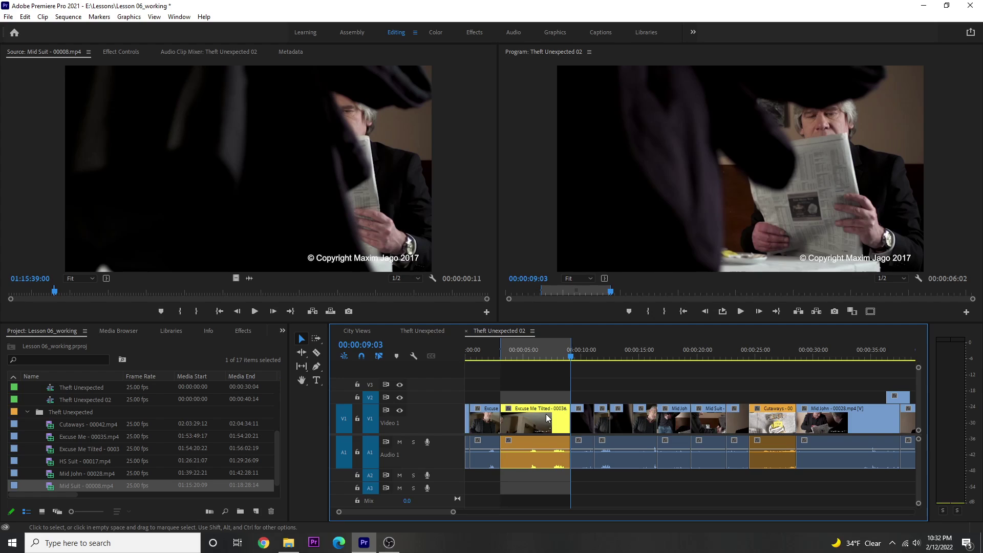
left_click(799, 312)
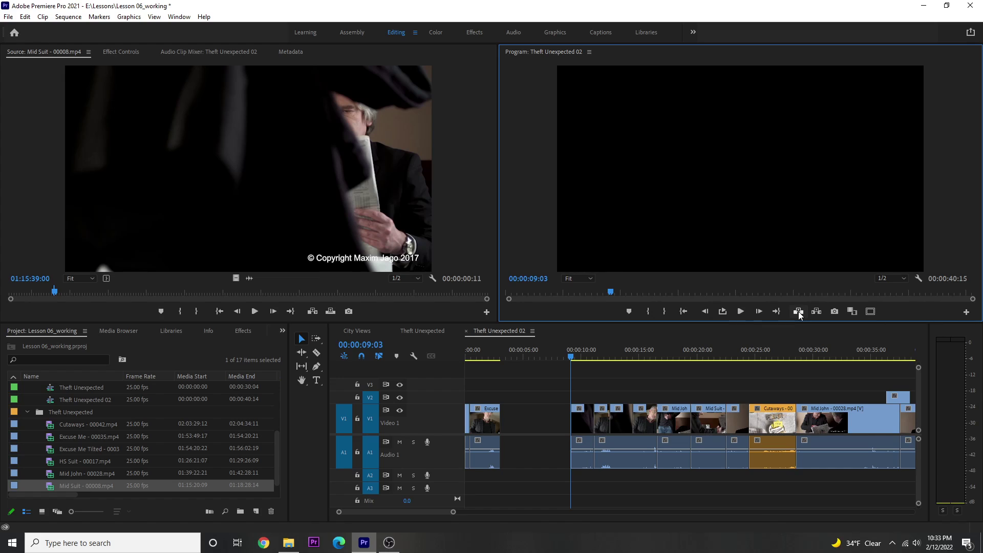
Undo the lift and the in and out marks around the Excuse Me Tilted clip
key("ctrl+z")
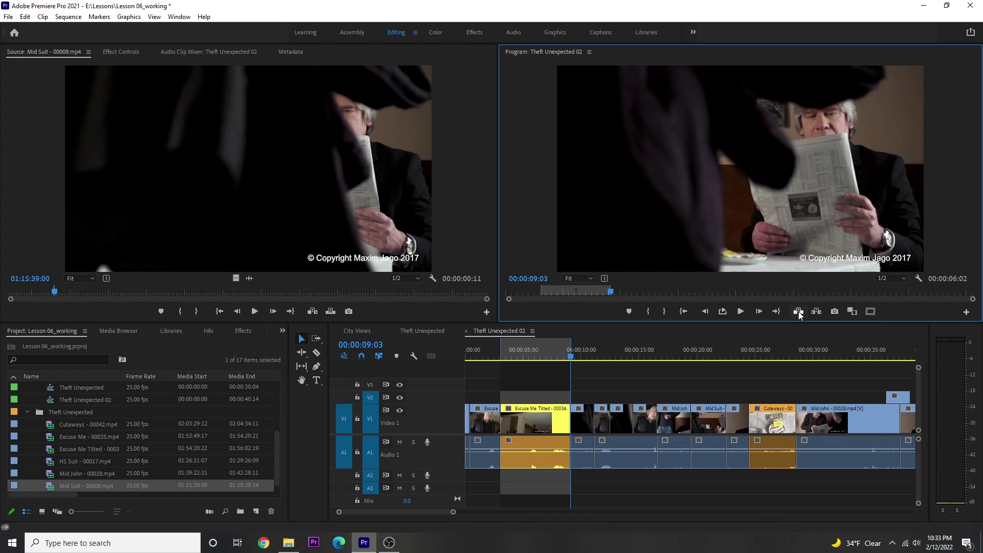
key("ctrl+z")
key("ctrl+z")
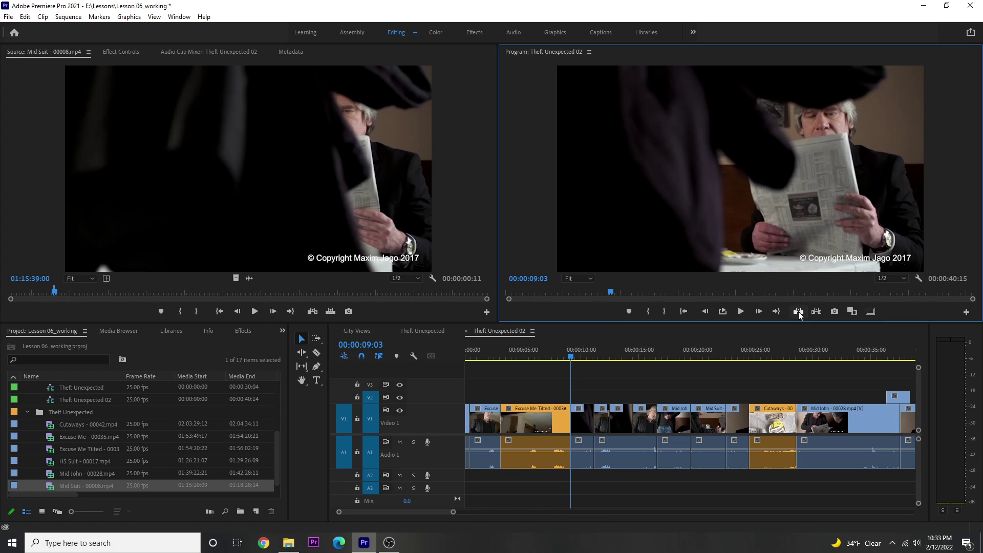
Mark the range of the Excuse Me Tilted clip and extract it to close the gap, after undoing a trial lift
mouse_move(535, 354)
left_mouse_down()
mouse_move(518, 350)
mouse_move(536, 353)
left_mouse_up()
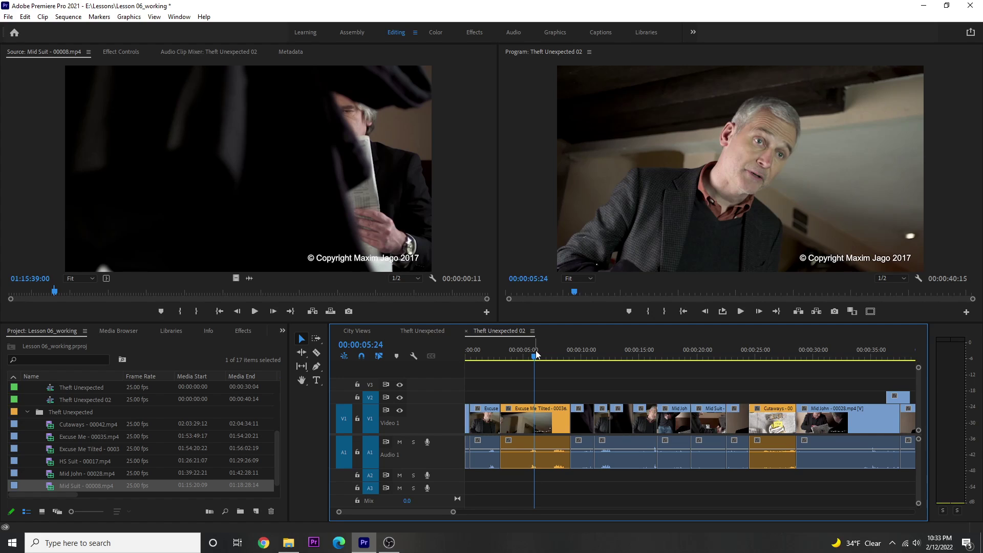
key("x")
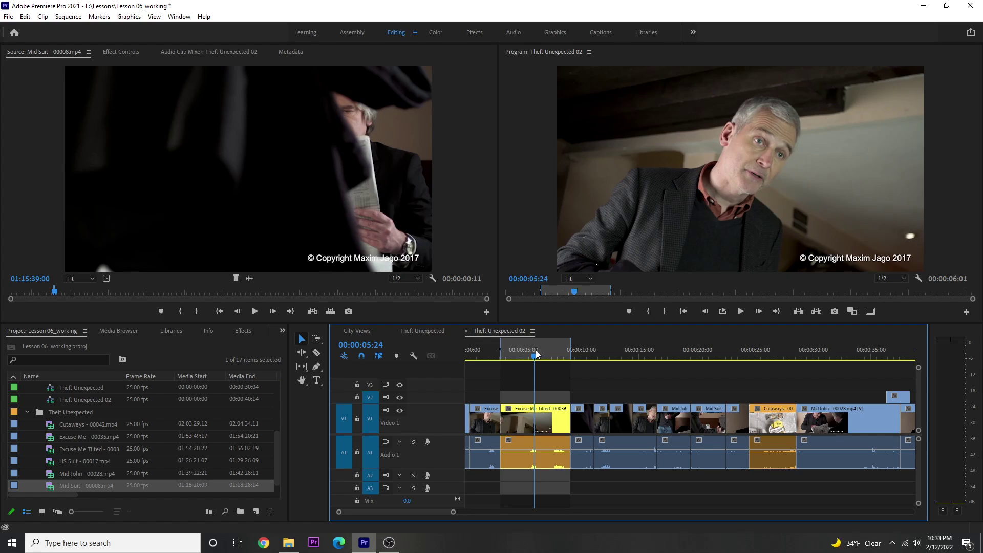
left_click(798, 312)
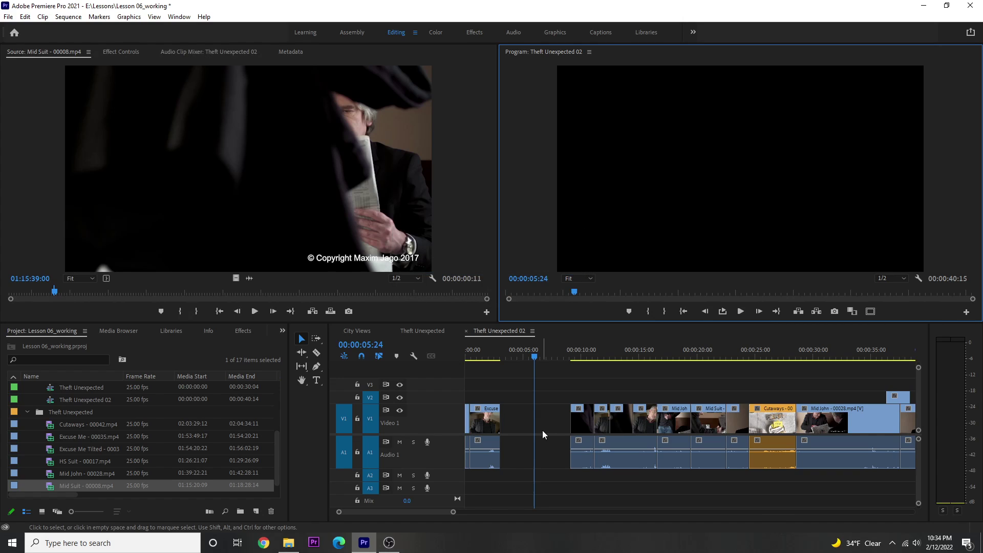
key("ctrl+z")
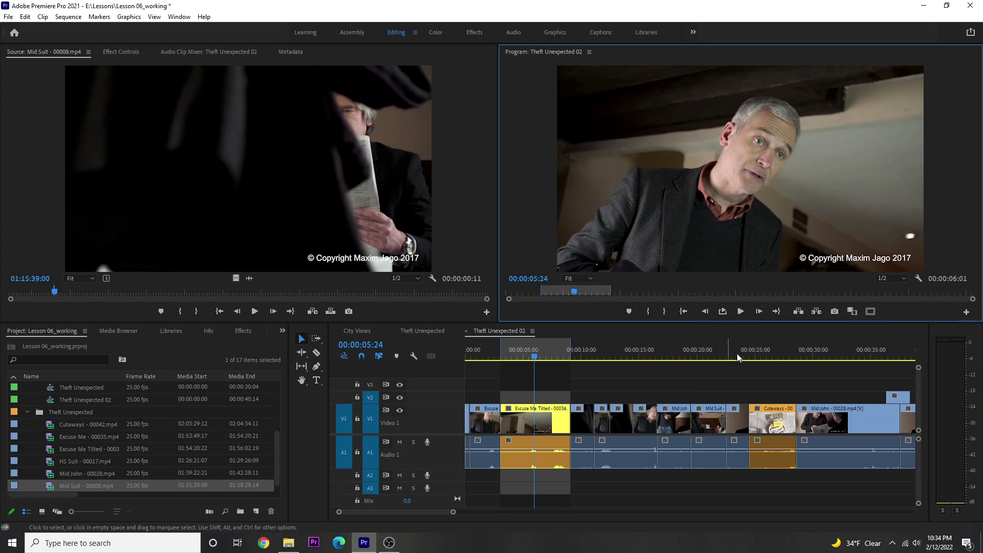
left_click(815, 312)
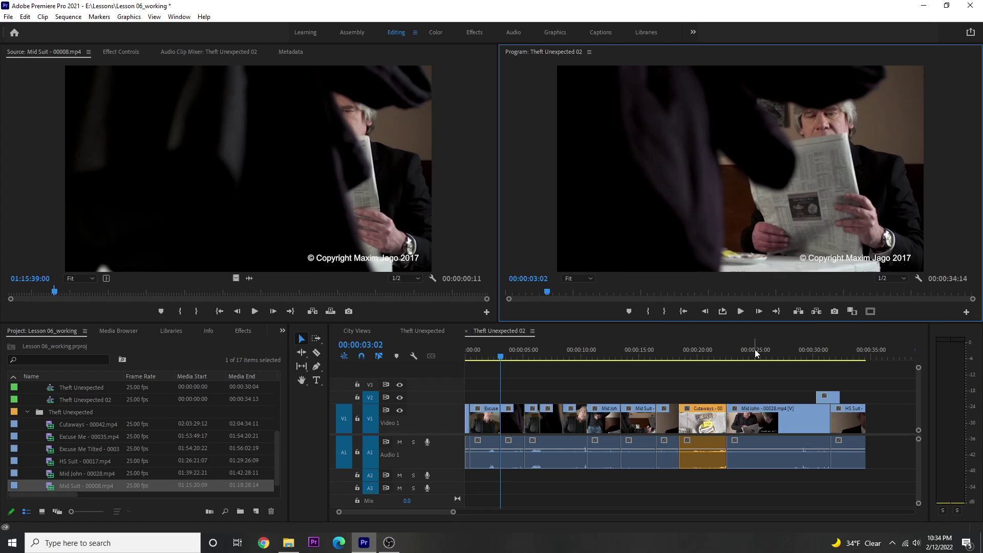
Ripple delete the Cutaways clip on V1 after trying and undoing a plain delete that leaves a gap
left_click(706, 425)
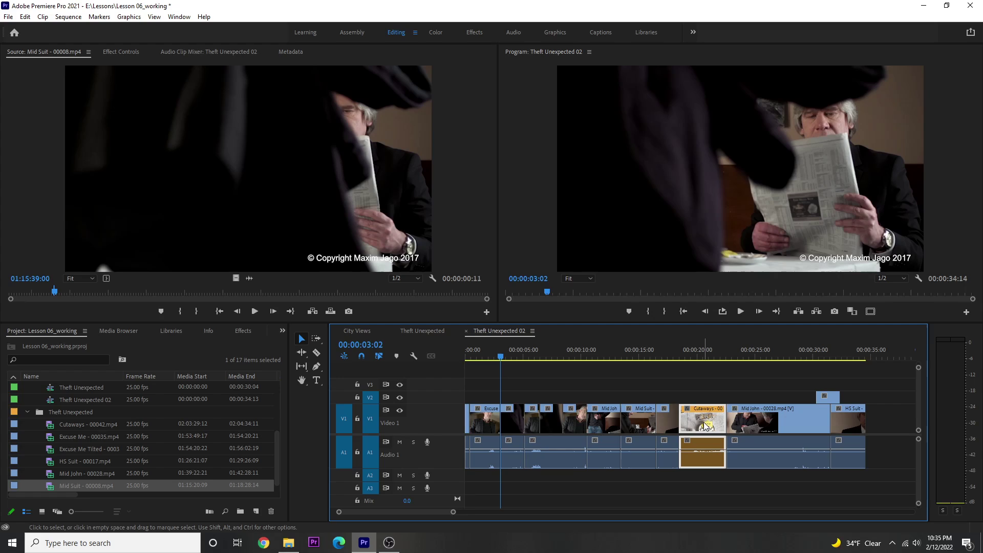
key("Delete")
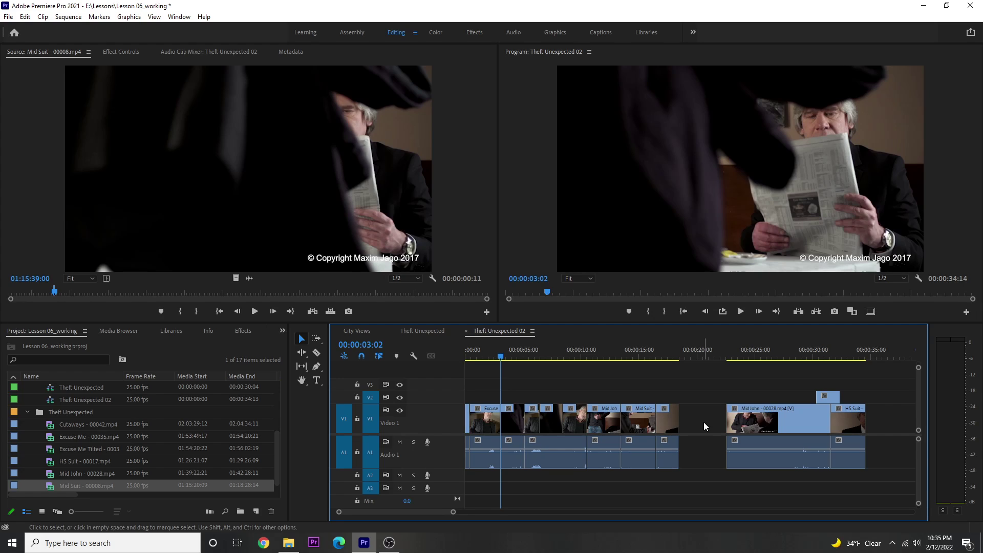
key("ctrl+z")
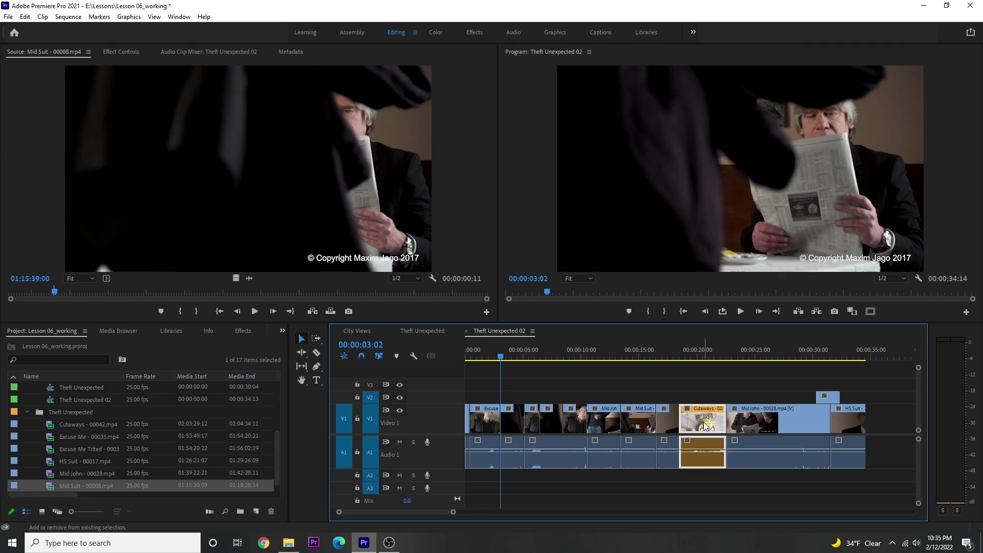
key("shift+Delete")
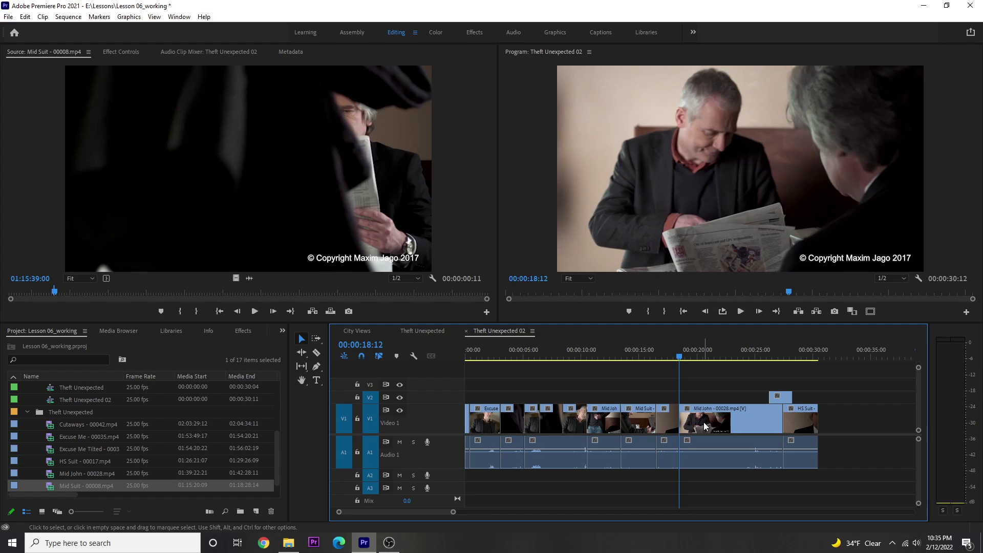
left_click(551, 355)
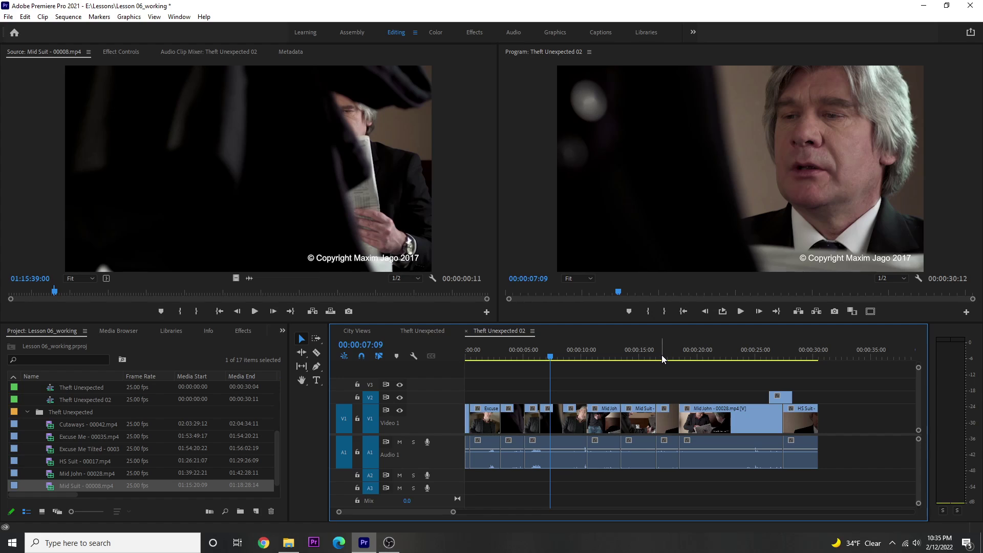
left_click(748, 417)
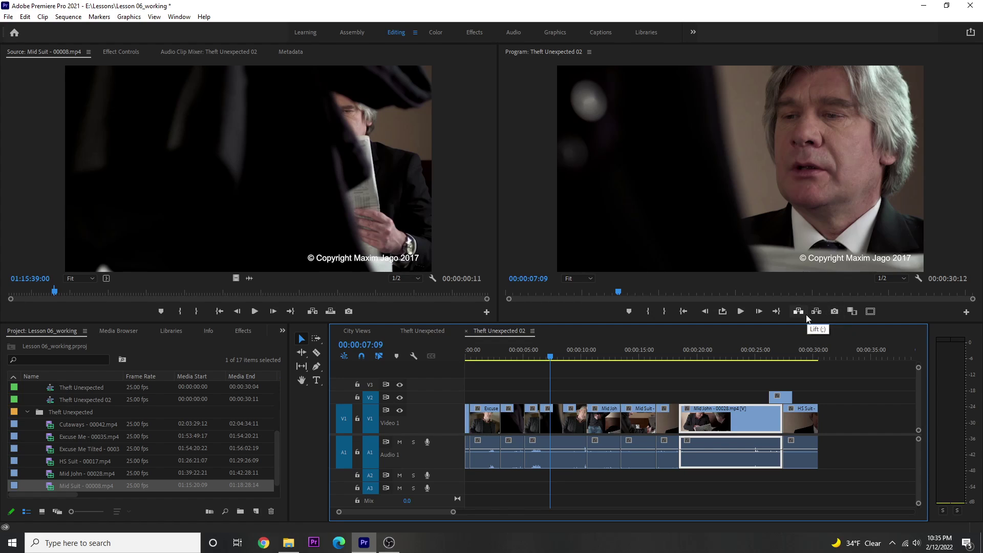
left_click_drag(806, 316, 790, 345)
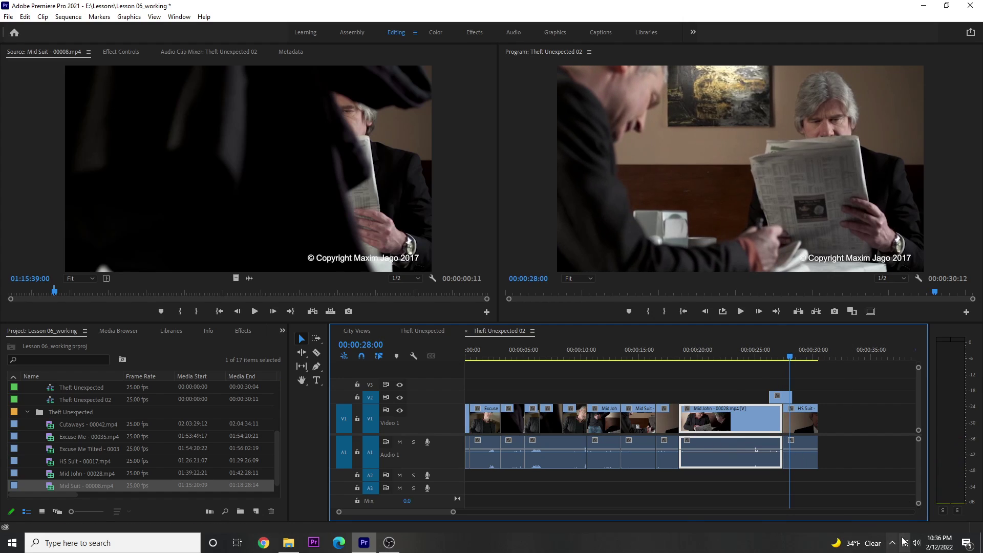
Mute the computer's sound and play the sequence from 00:00:25:18 through the Mid Suit clip on V2
left_click(917, 543)
left_click(815, 520)
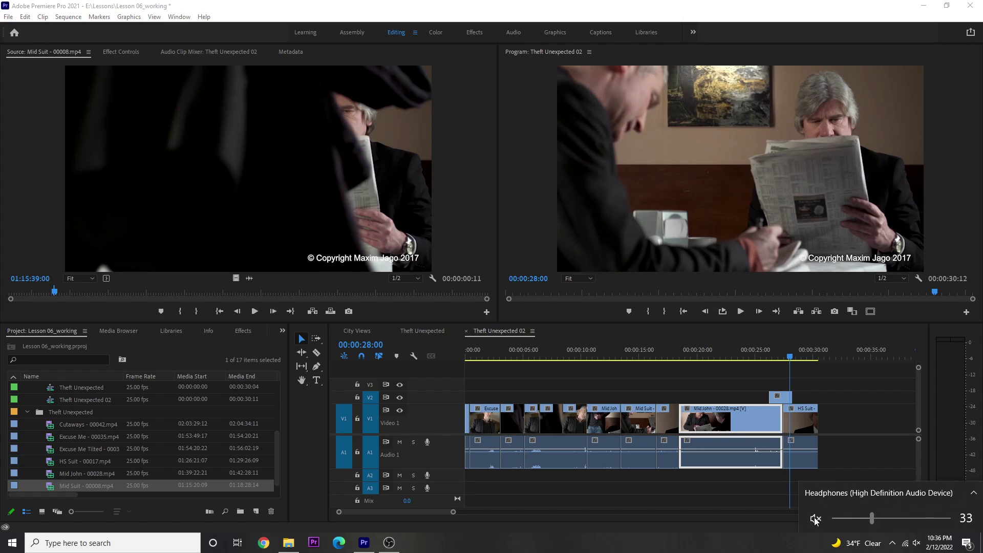
left_click(753, 353)
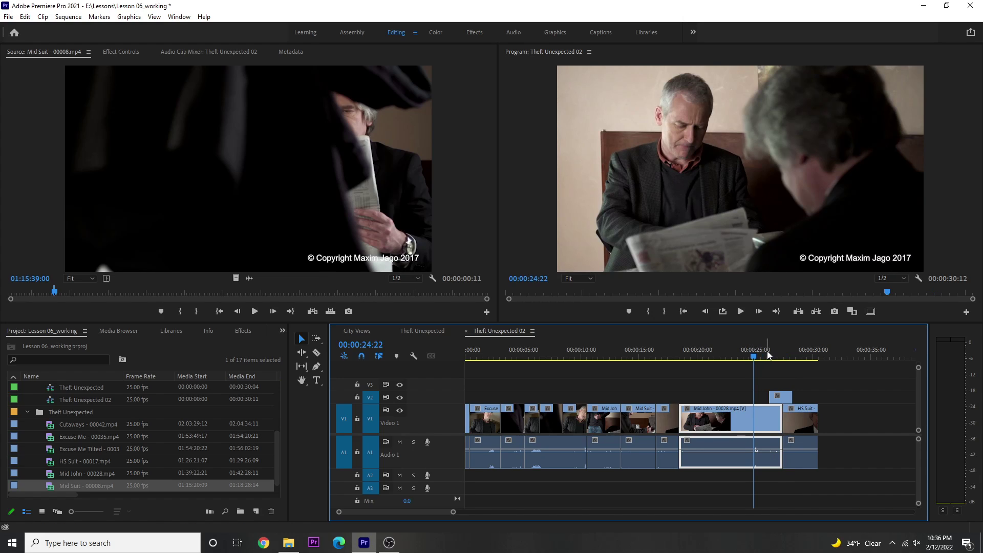
left_click(763, 351)
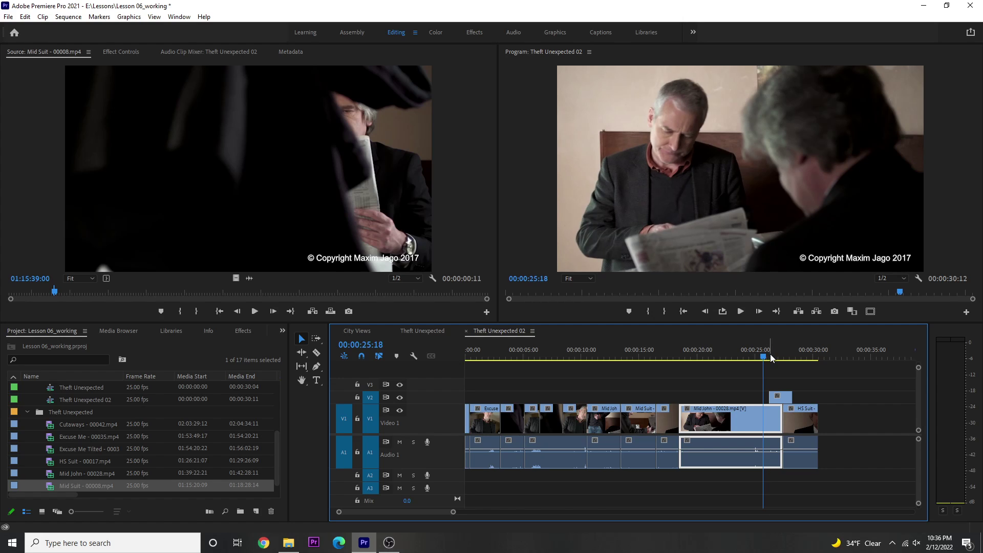
key("space")
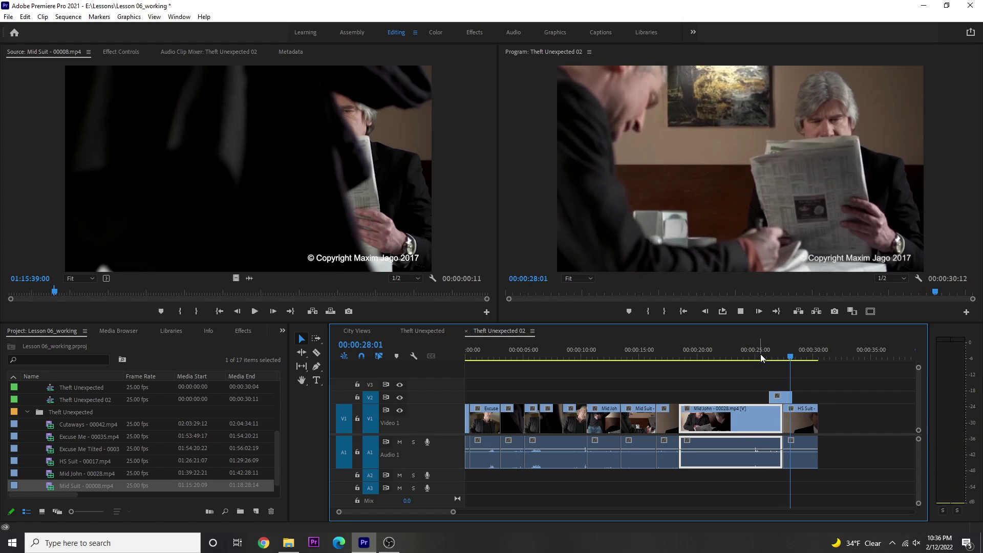
key("space")
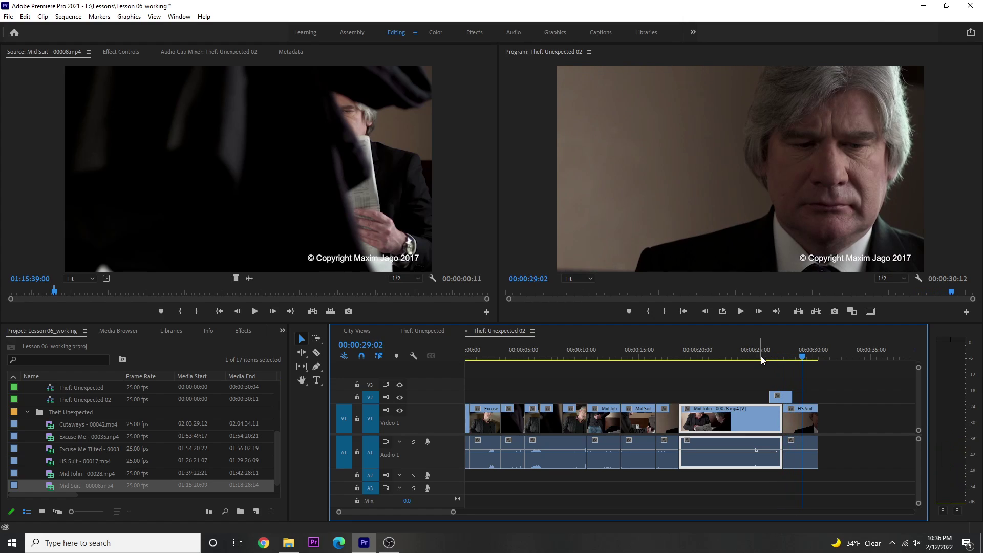
Disable the Mid Suit - 00008.mp4 clip on track V2
left_click(780, 397)
right_click(785, 398)
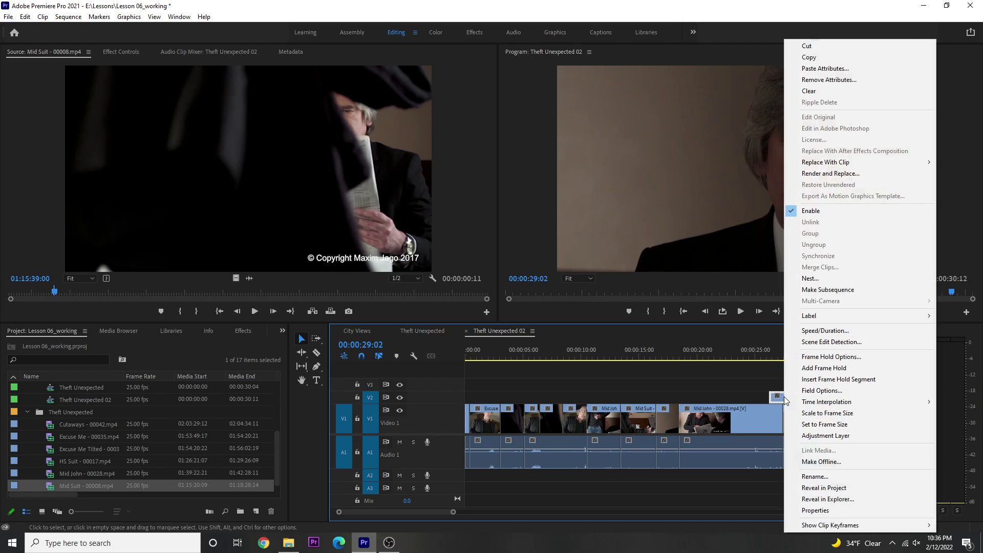
left_click(811, 213)
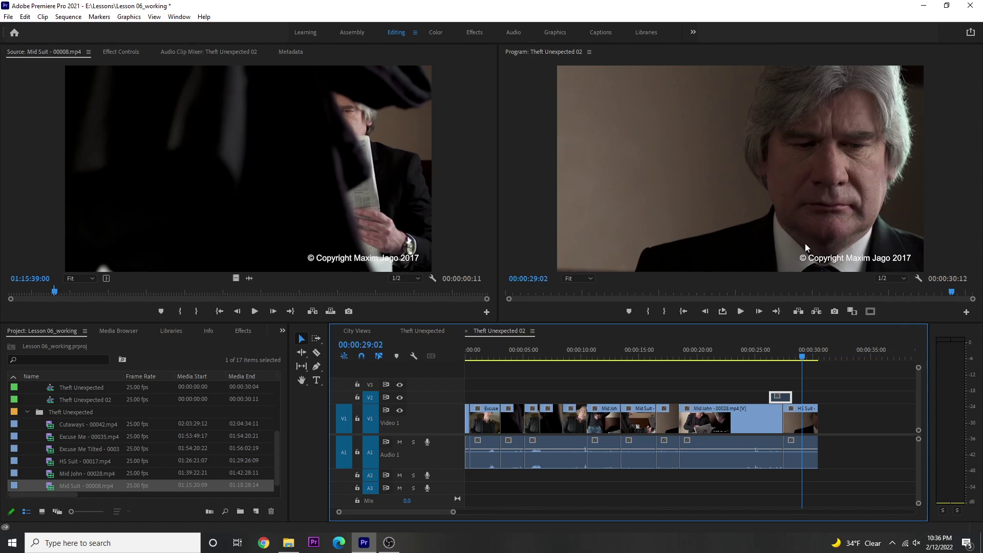
Play the sequence from 00:00:25:07 to review the section with the V2 clip disabled
left_click(757, 350)
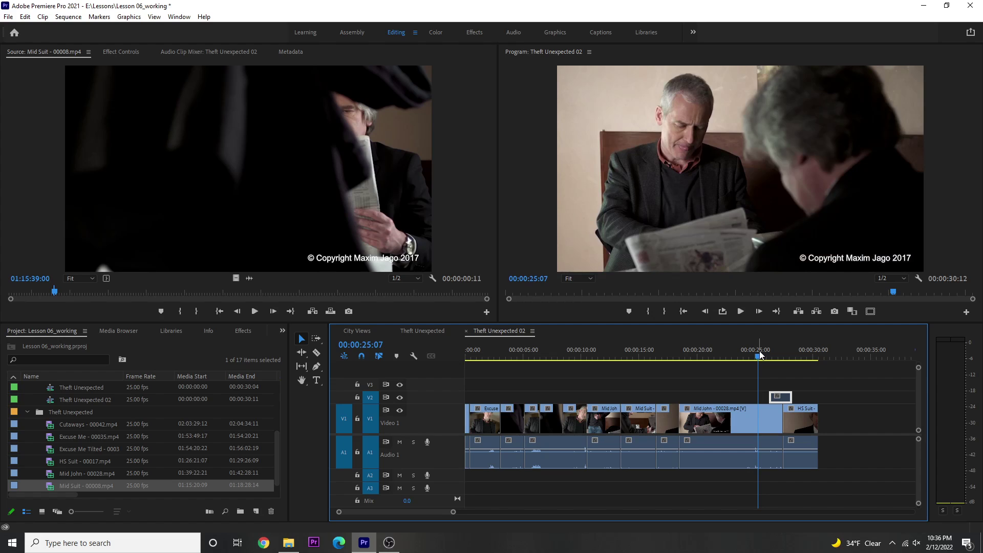
key("space")
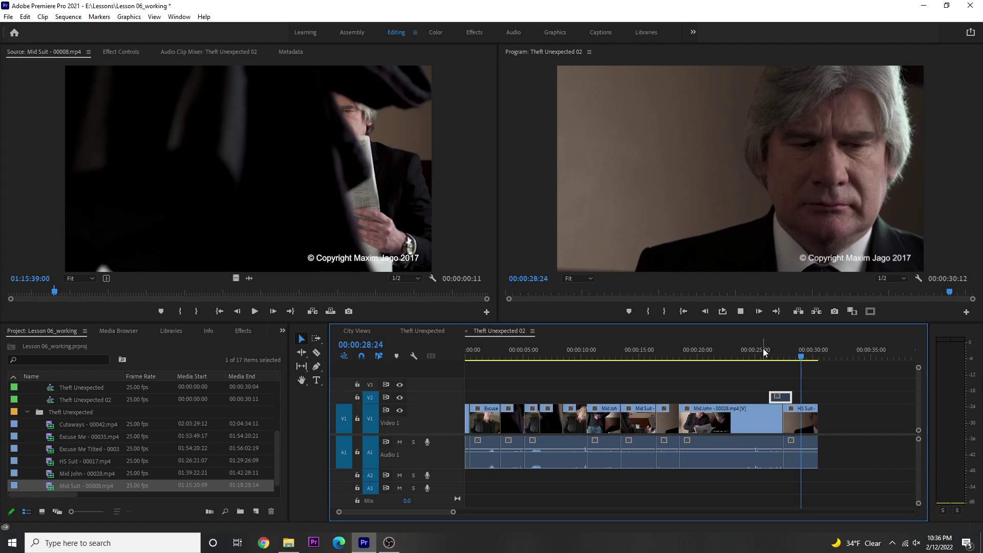
key("space")
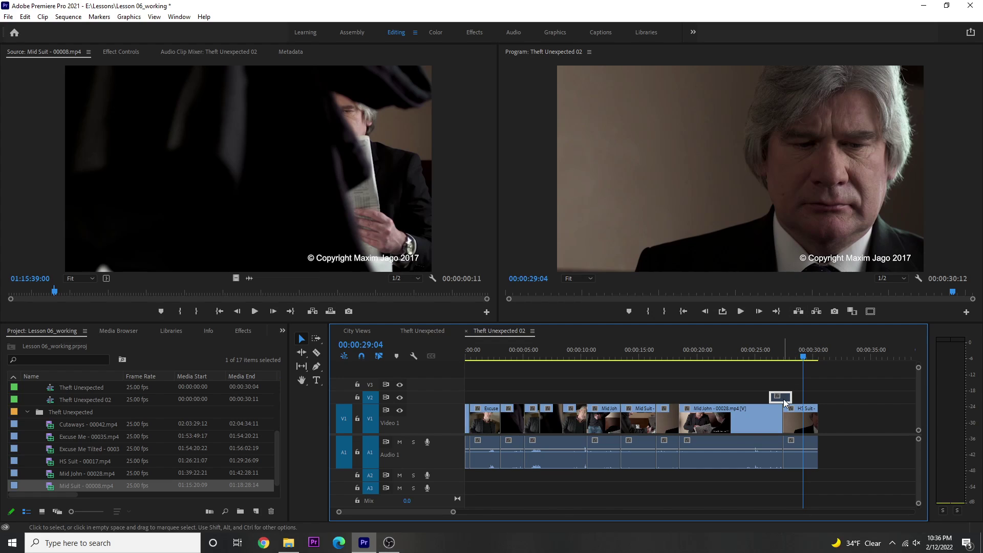
Enable the Mid Suit - 00008.mp4 clip on track V2 again
mouse_move(784, 402)
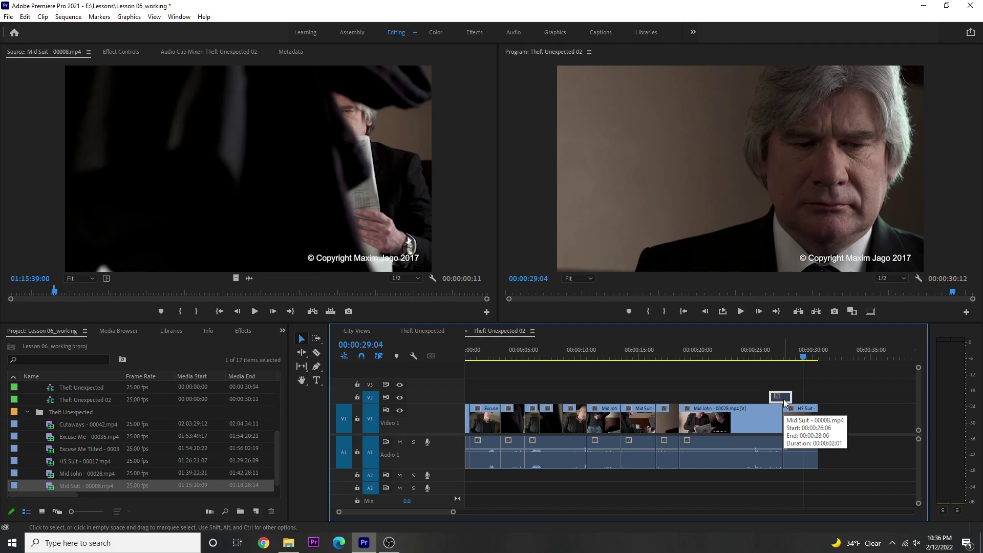
right_click(784, 403)
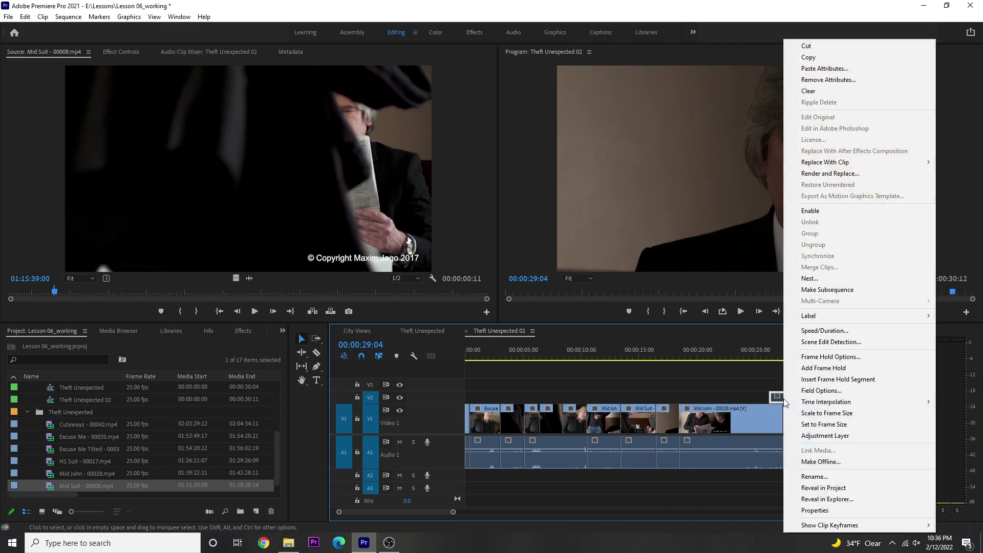
left_click(805, 212)
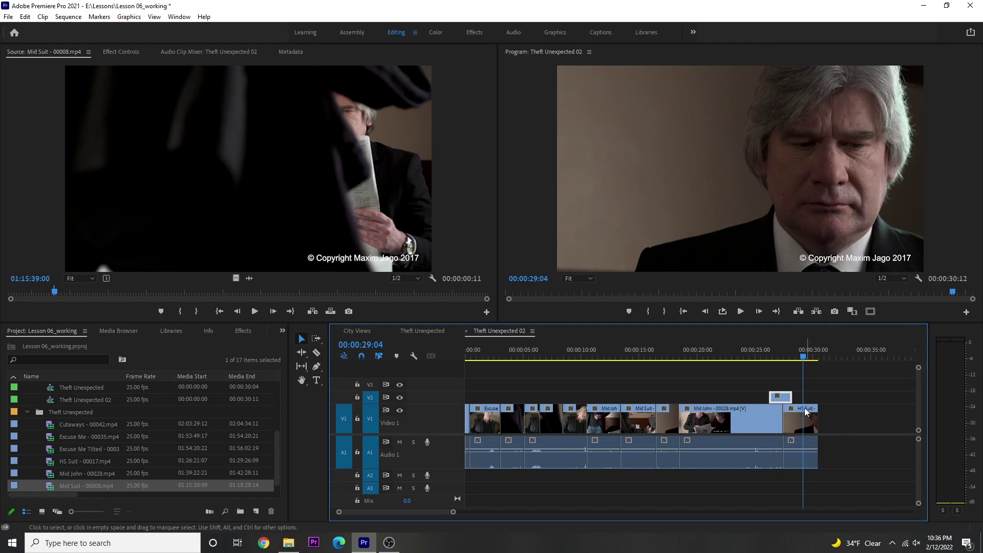